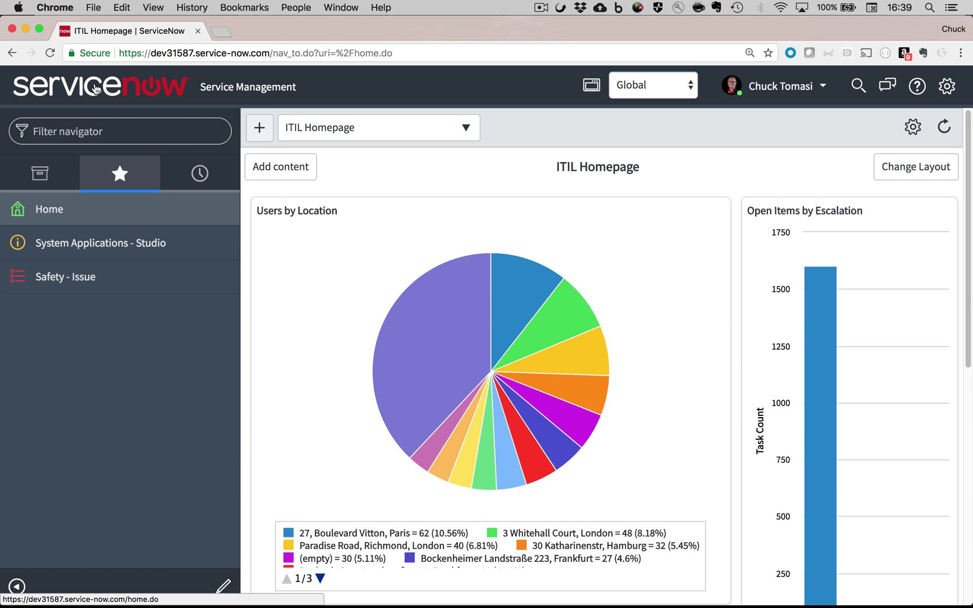
# - Find Knowledge Bases in the module navigator and open the knowledge bases list
pyautogui.click(66, 133)
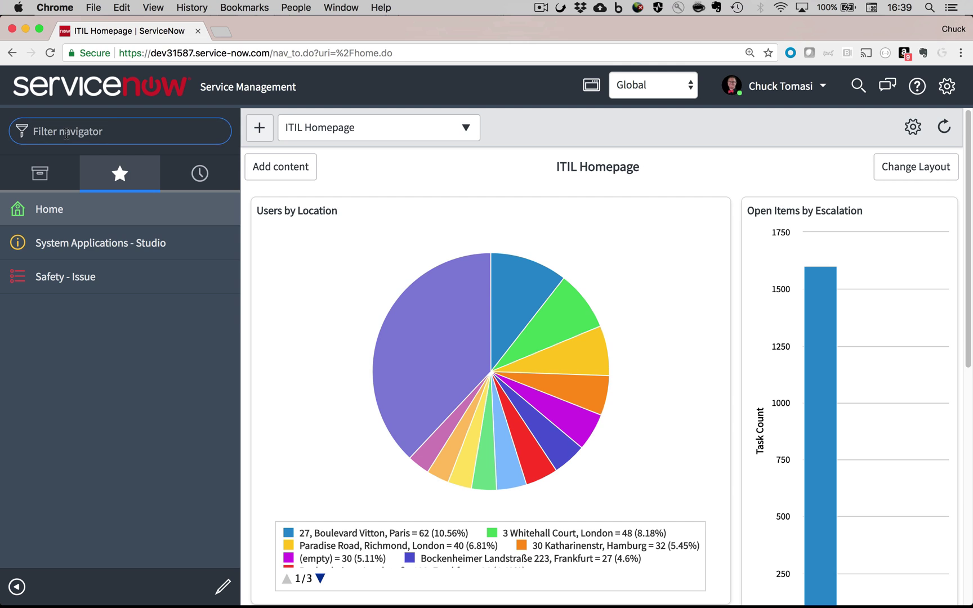
pyautogui.write('studio')
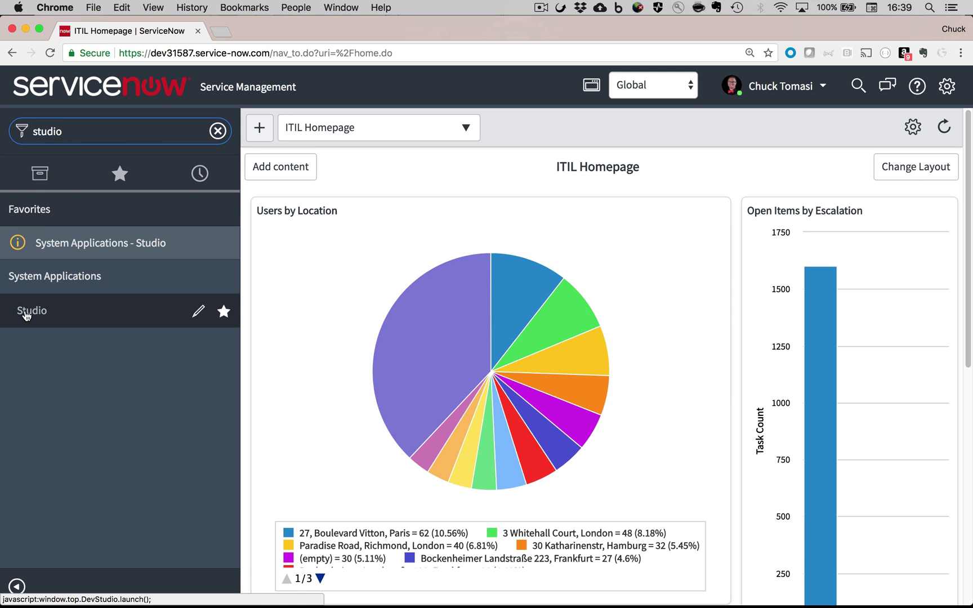
pyautogui.click(216, 132)
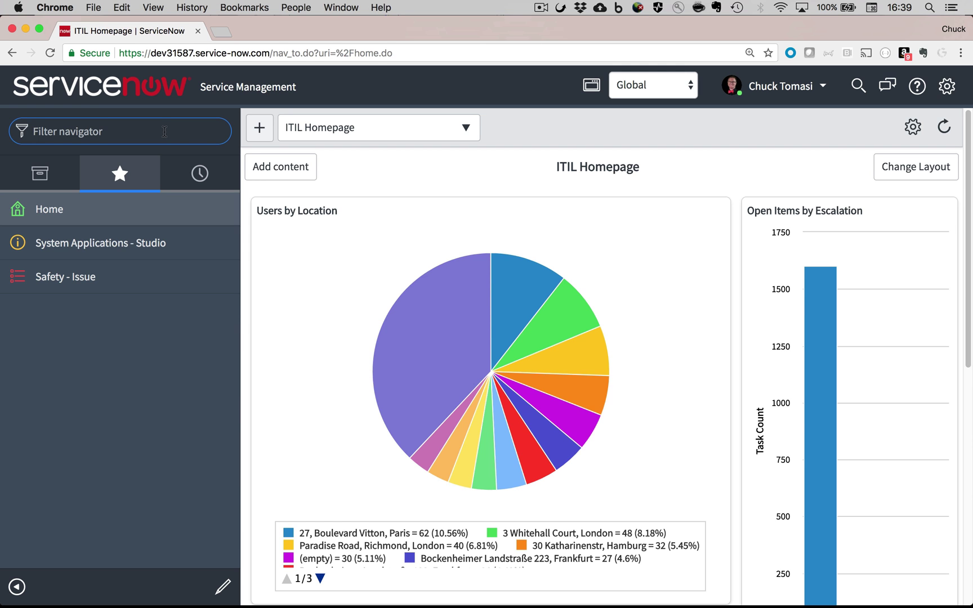
pyautogui.write('knowledge ba')
pyautogui.click(90, 279)
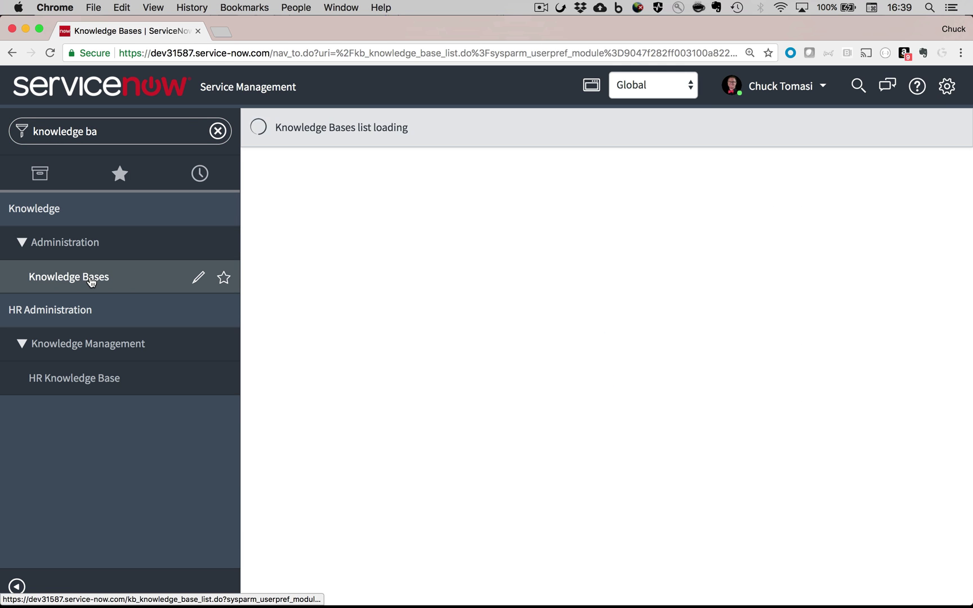
# - Create the knowledge base 'Safety' with a recent owner and description 'Stay safe at work'
pyautogui.click(471, 127)
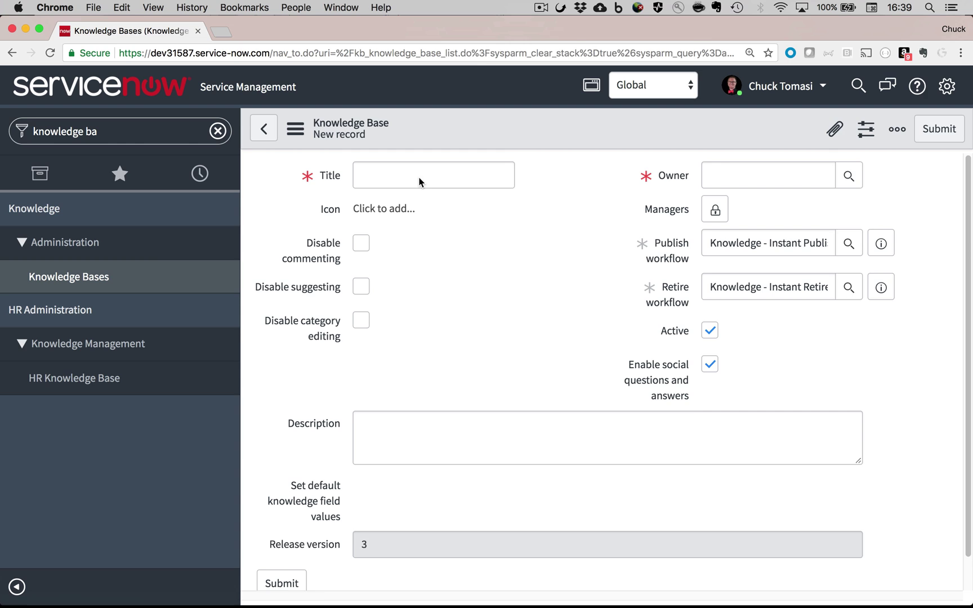
pyautogui.click(419, 179)
pyautogui.write('Safety')
pyautogui.click(757, 176)
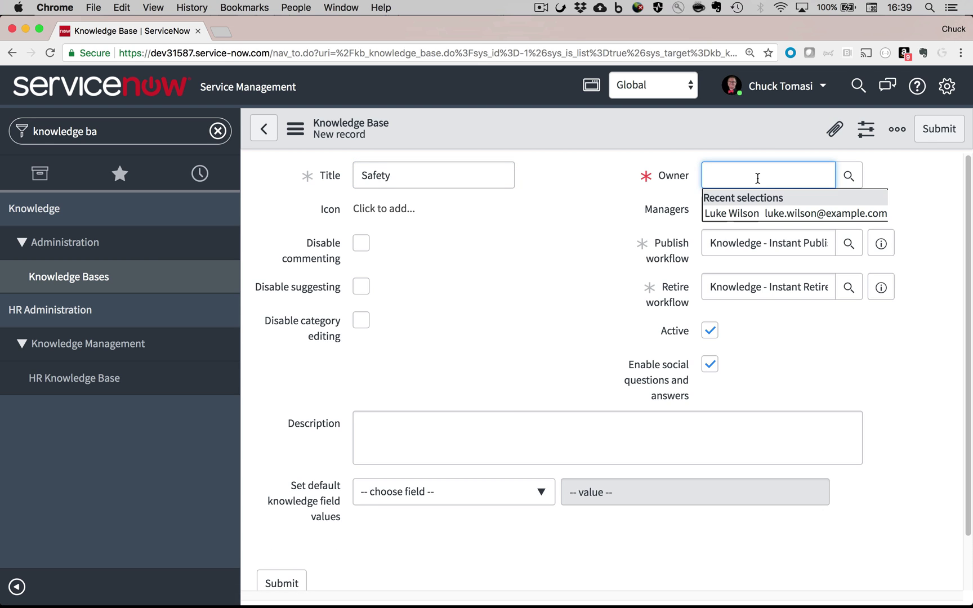
pyautogui.click(731, 213)
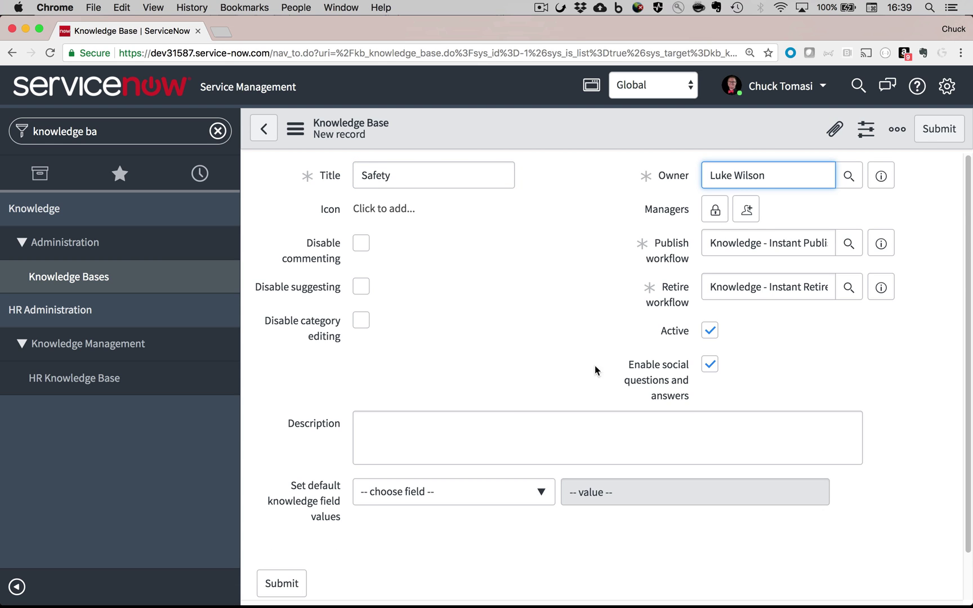
pyautogui.click(519, 426)
pyautogui.write('Stay safe at work')
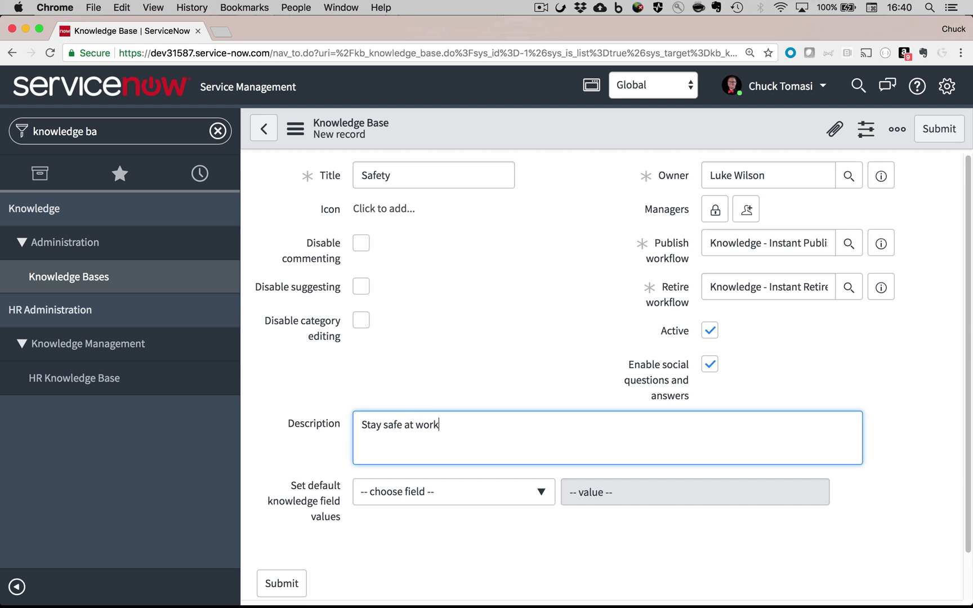
pyautogui.click(281, 583)
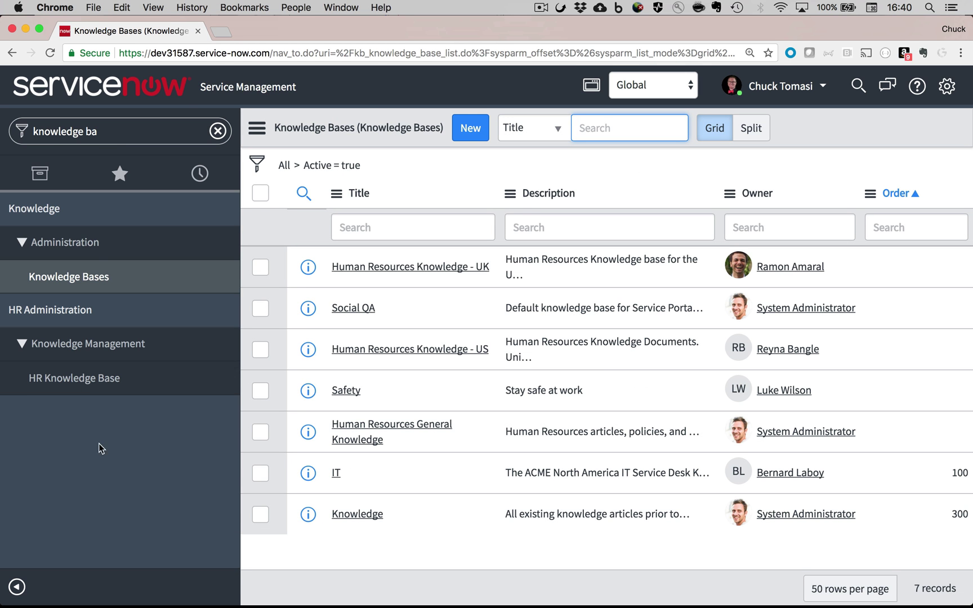
pyautogui.click(112, 131)
# - Start a new article in the Safety knowledge base with short description 'Loose carpet tiles'
pyautogui.write('knowledge')
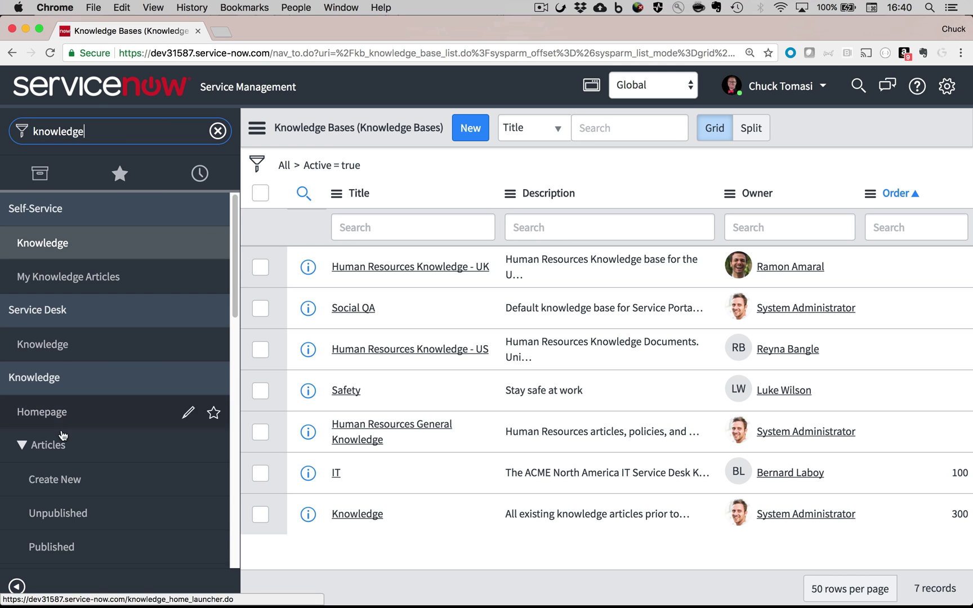
pyautogui.click(55, 479)
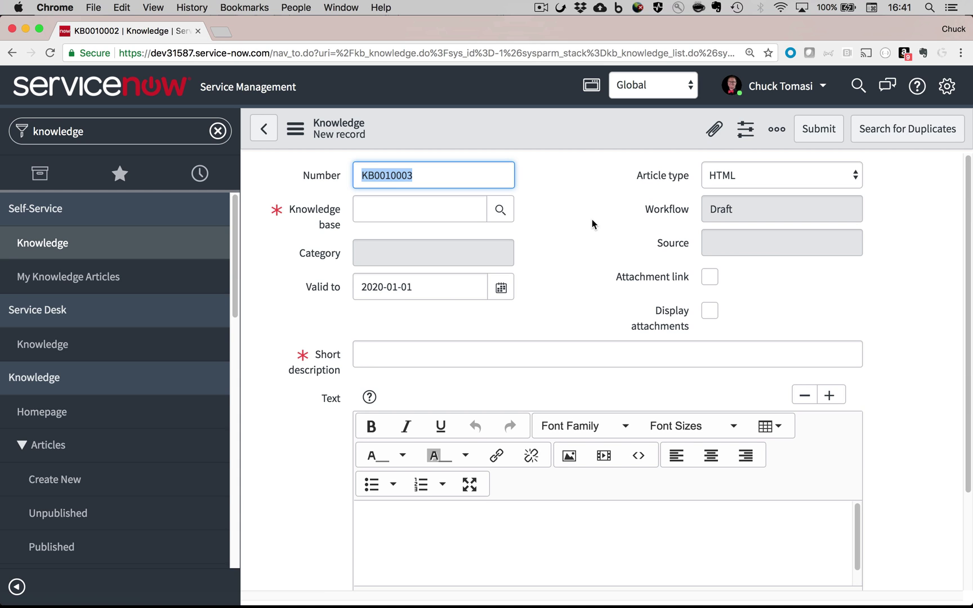
pyautogui.click(417, 208)
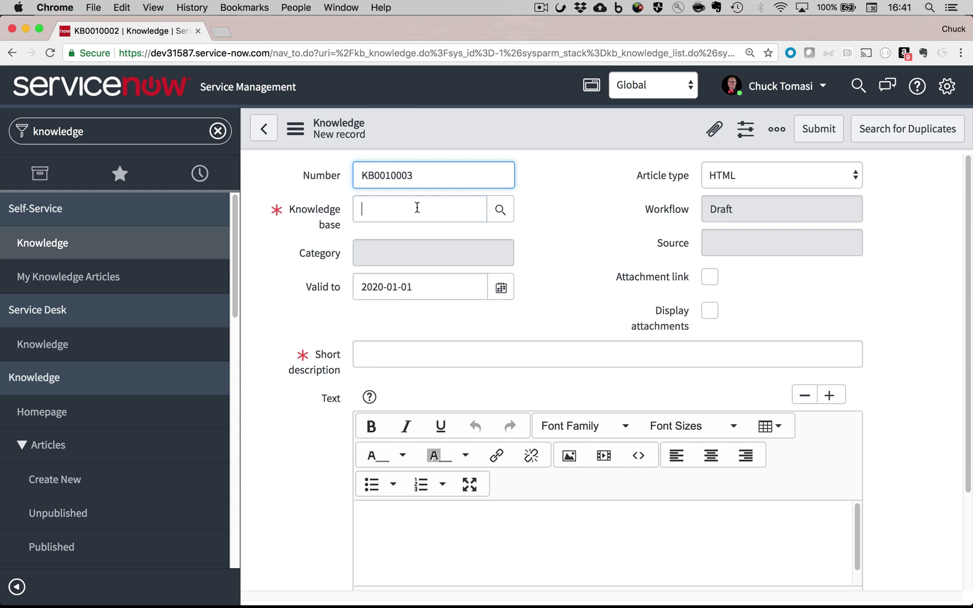
pyautogui.write('safety')
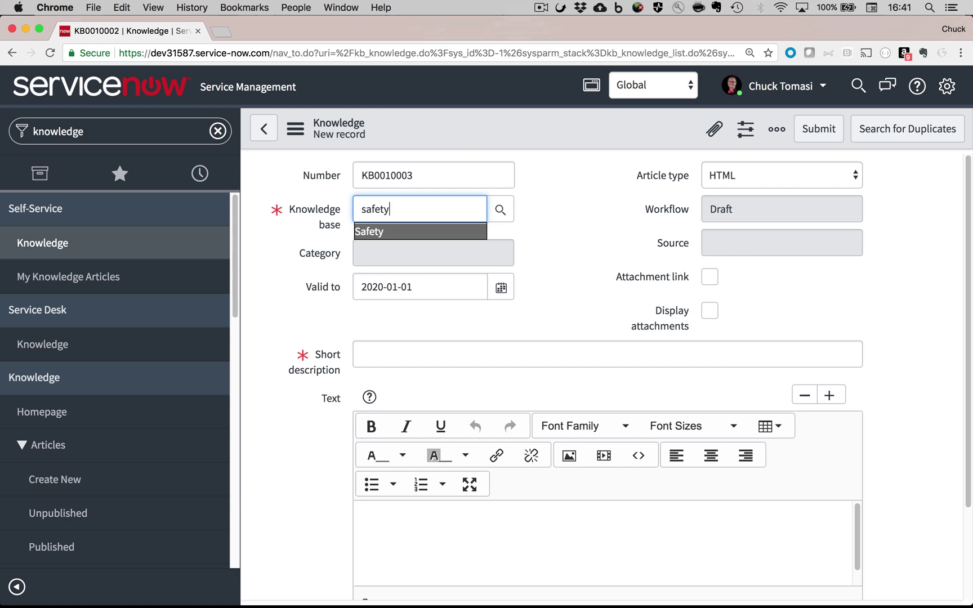
pyautogui.press('Return')
pyautogui.click(408, 355)
pyautogui.write('Loose carpet tiles')
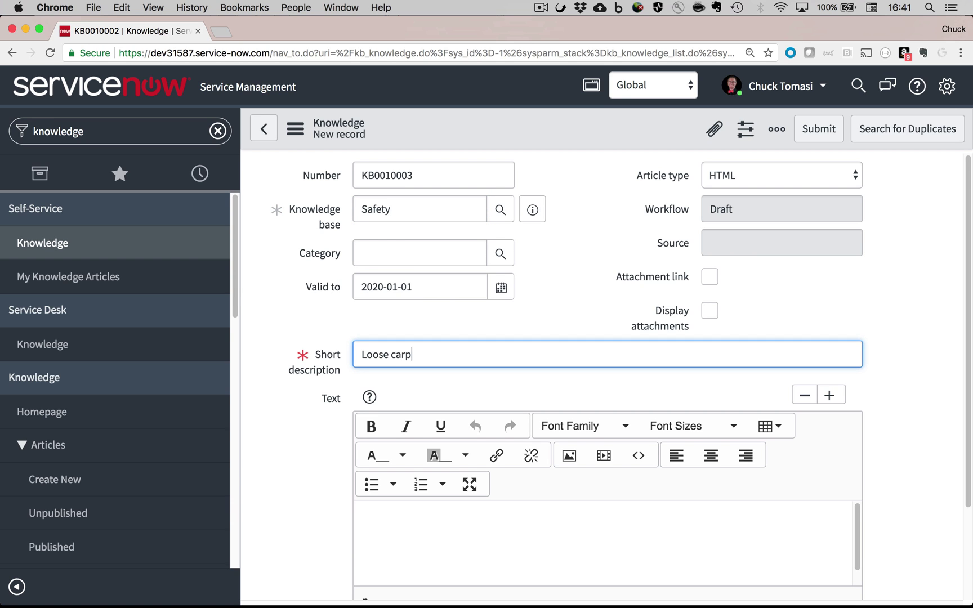
# - Write the body about taping down carpet using stairwell A's cabinet tape, then save and publish
pyautogui.click(366, 518)
pyautogui.write('Use the ')
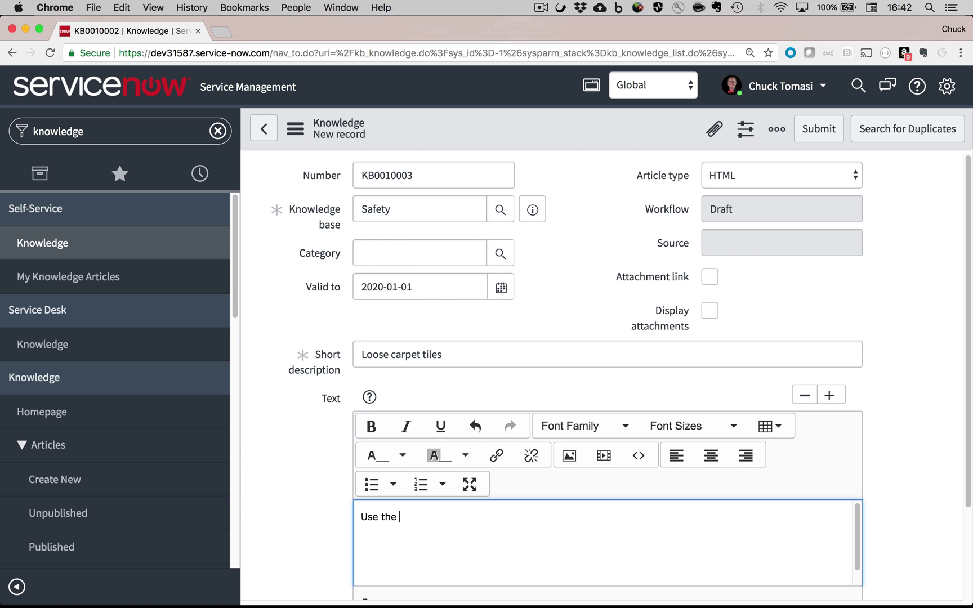
pyautogui.write('tape in the cai')
pyautogui.press('BackSpace')
pyautogui.write('binet')
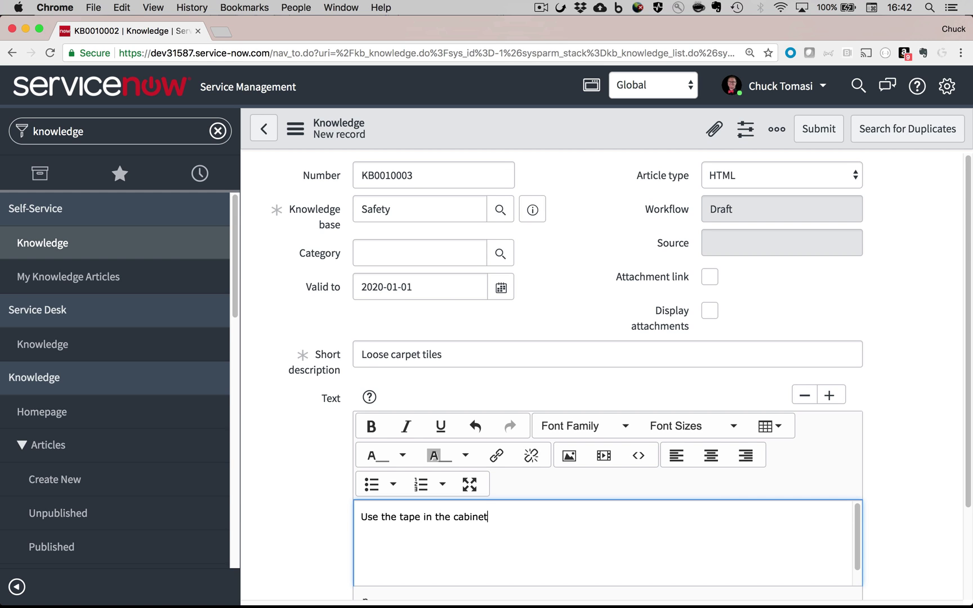
pyautogui.write(' next to stairwell W')
pyautogui.press('BackSpace')
pyautogui.write('A')
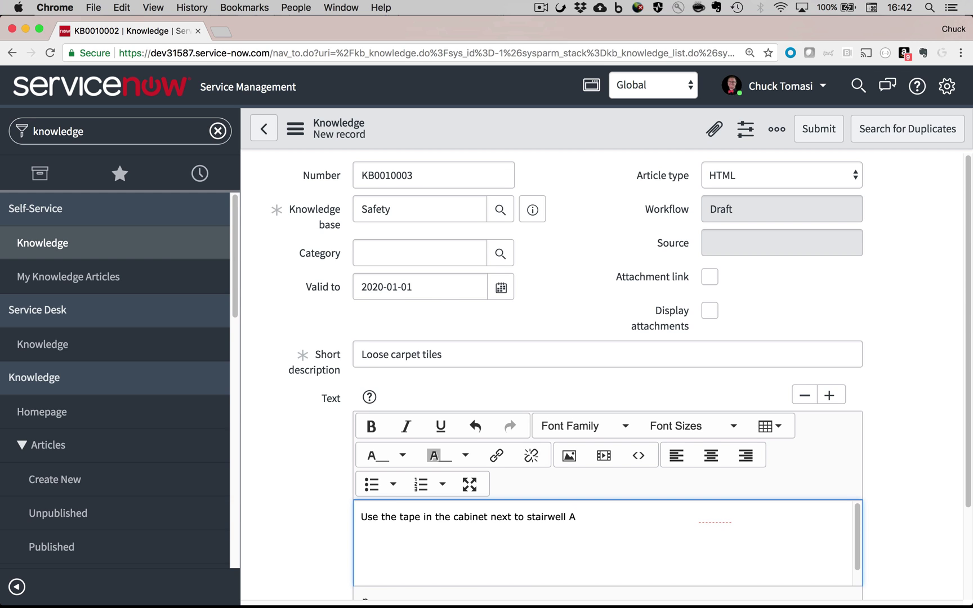
pyautogui.write(' to tape down the ')
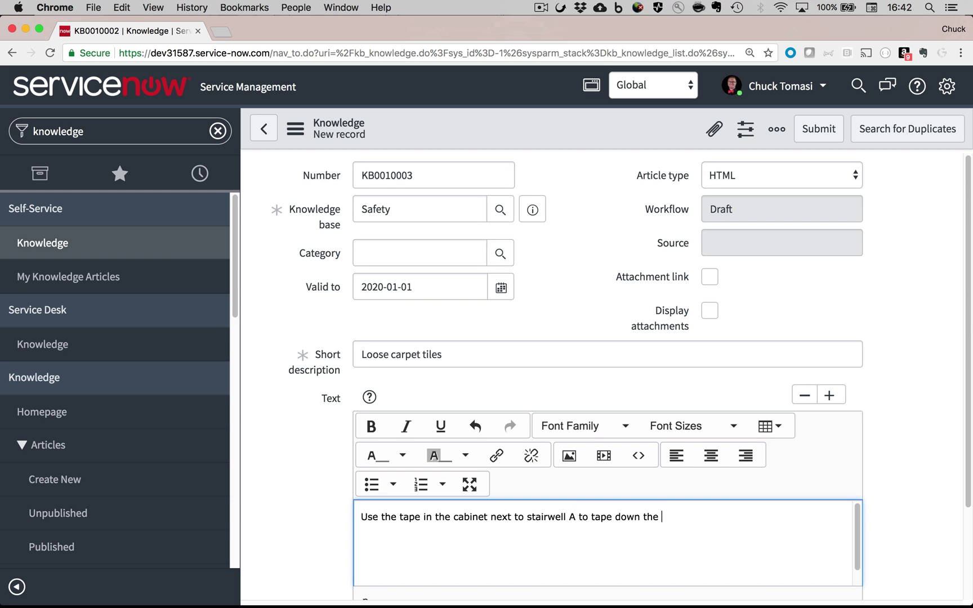
pyautogui.write('carpet until the building')
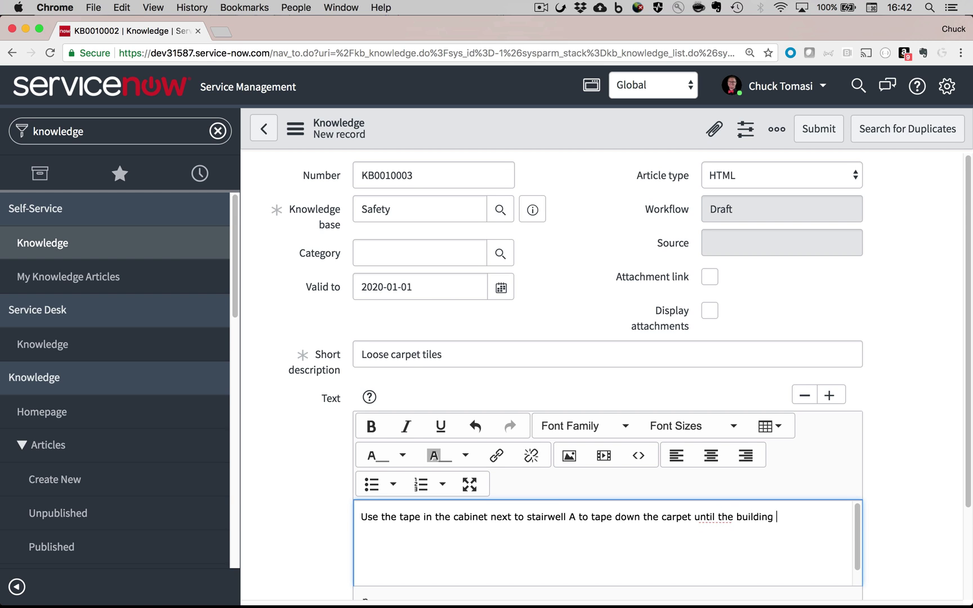
pyautogui.write(' renovation project')
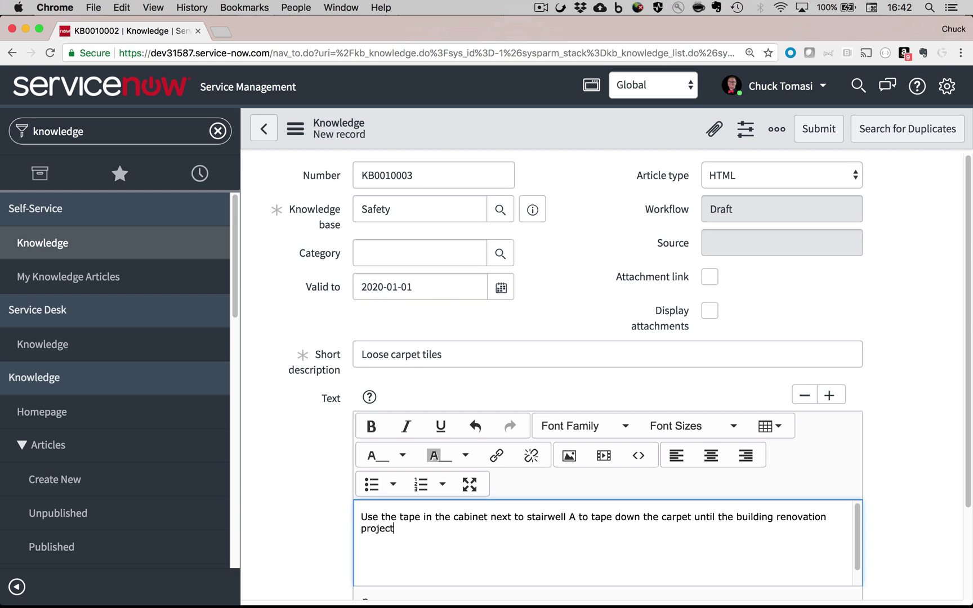
pyautogui.write(' is complete.')
pyautogui.rightClick(564, 135)
pyautogui.click(577, 141)
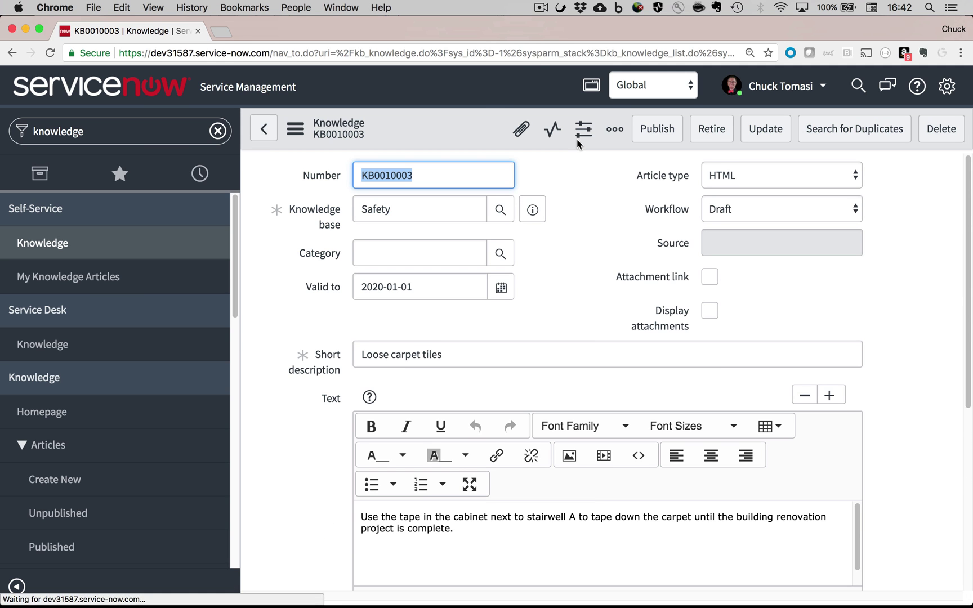
pyautogui.click(656, 129)
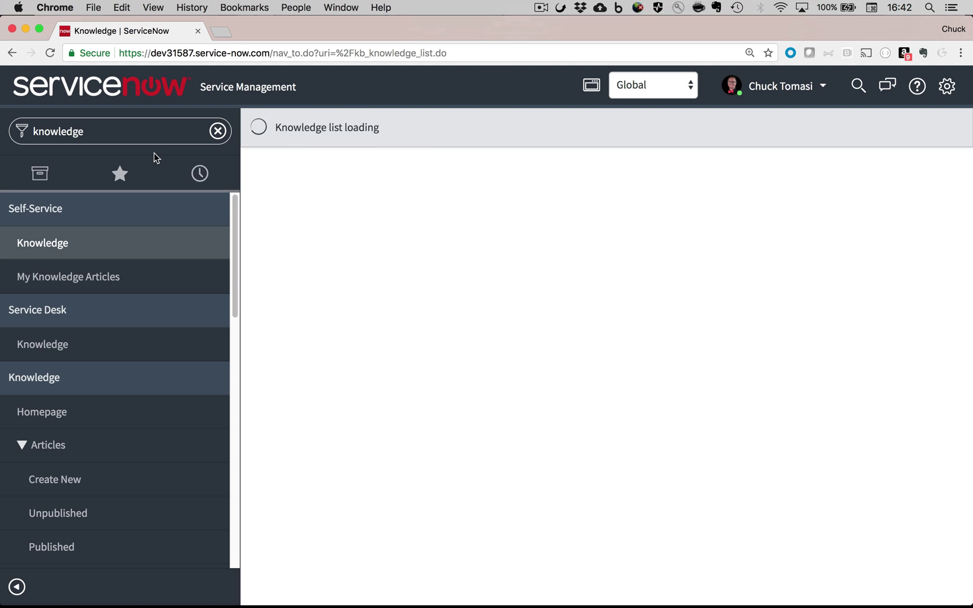
# - Search Self-Service Knowledge for 'carpet' and open the Loose carpet tiles article
pyautogui.click(218, 130)
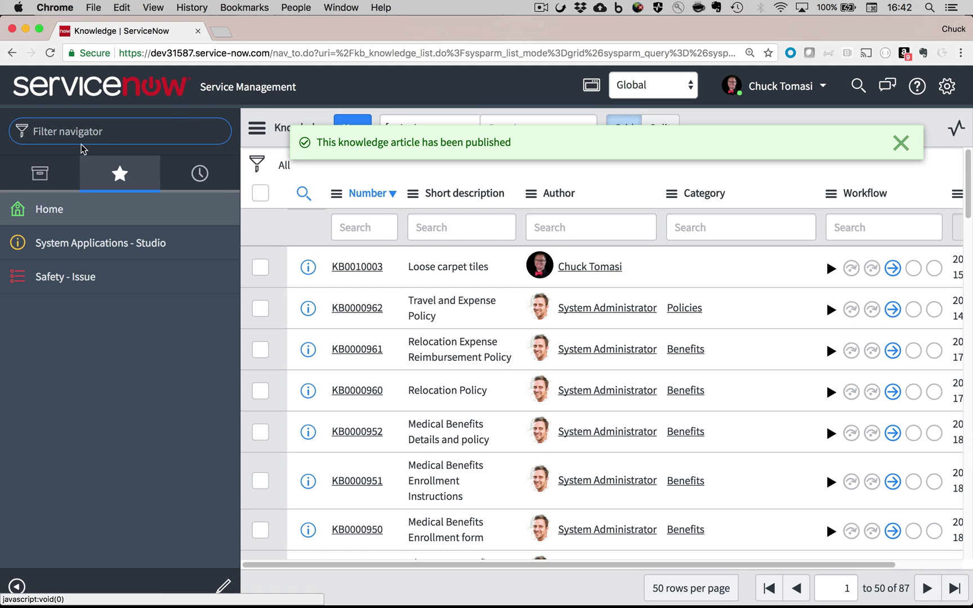
pyautogui.write('knowledge')
pyautogui.click(31, 248)
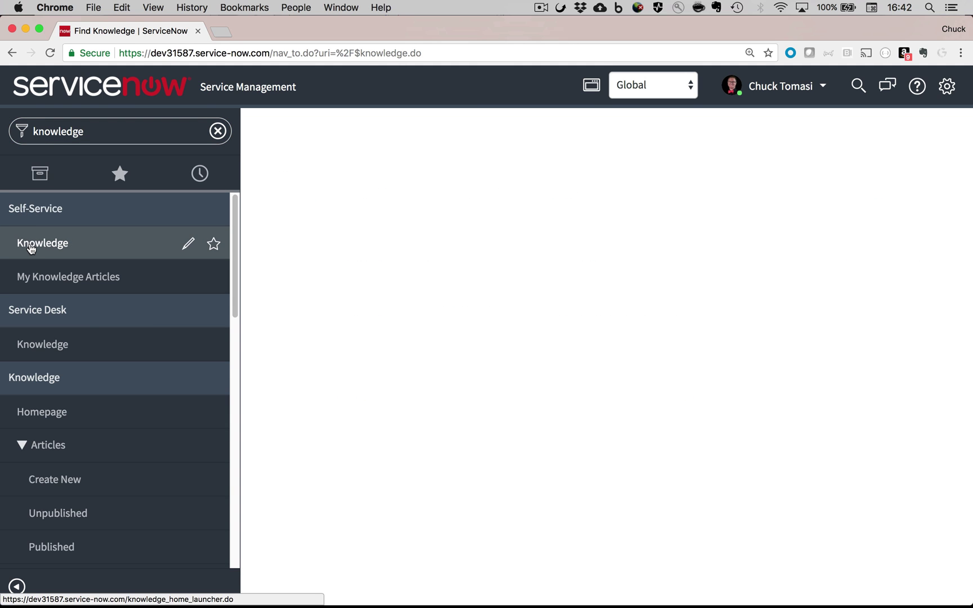
pyautogui.click(380, 130)
pyautogui.write('carpet')
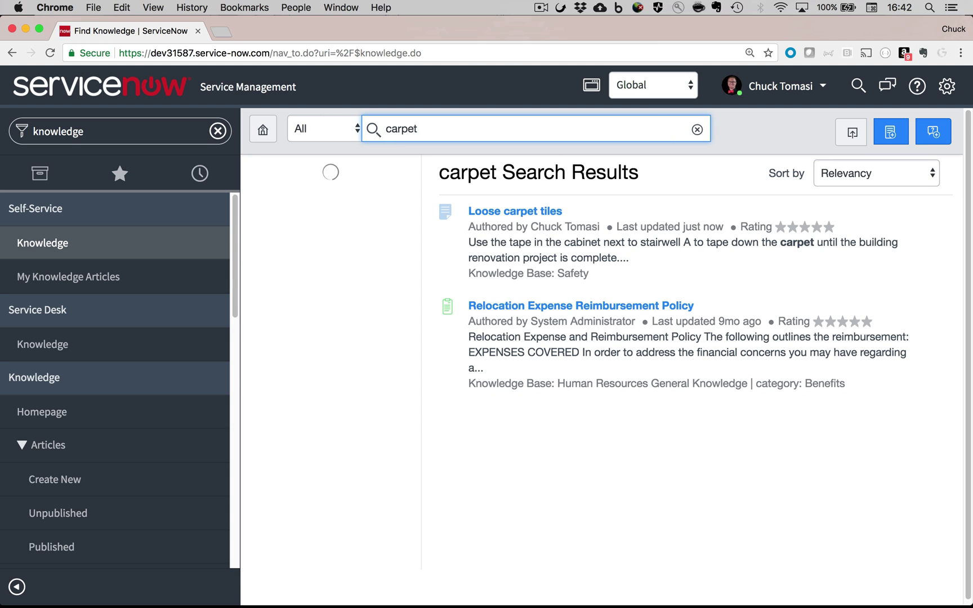
pyautogui.click(503, 216)
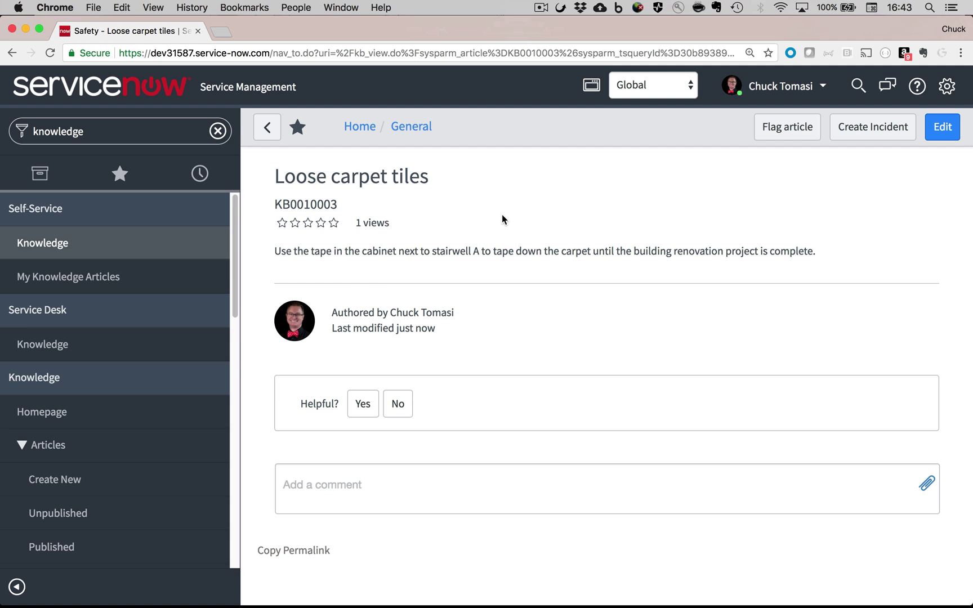
# - Create and save search context 'Safety Issue Deflection', description 'Safety deflection context', with the Knowledge only searcher
pyautogui.click(218, 130)
pyautogui.write('search cont')
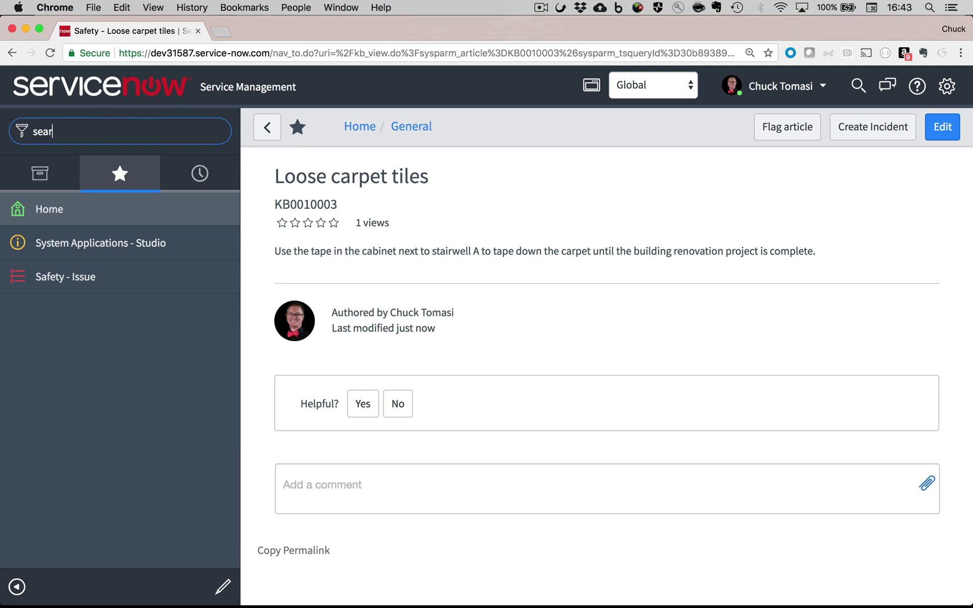
pyautogui.click(80, 243)
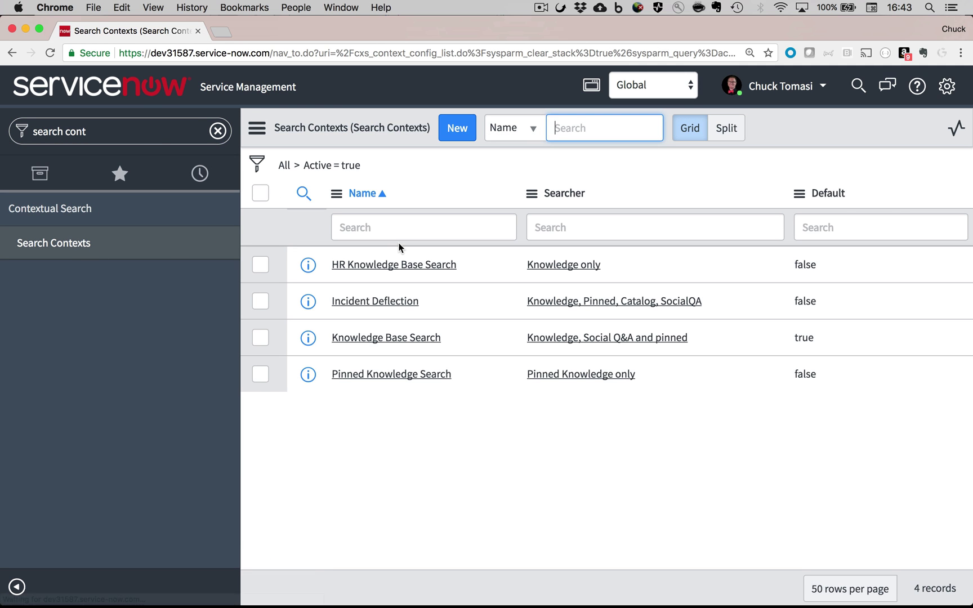
pyautogui.click(453, 138)
pyautogui.write('Safet')
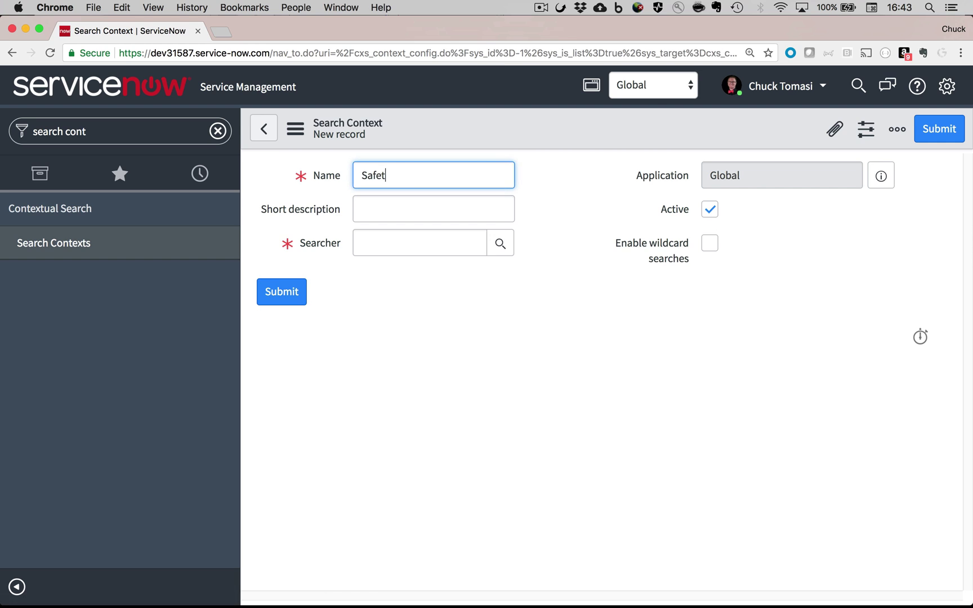
pyautogui.write('y Issue Deflection')
pyautogui.press('Tab')
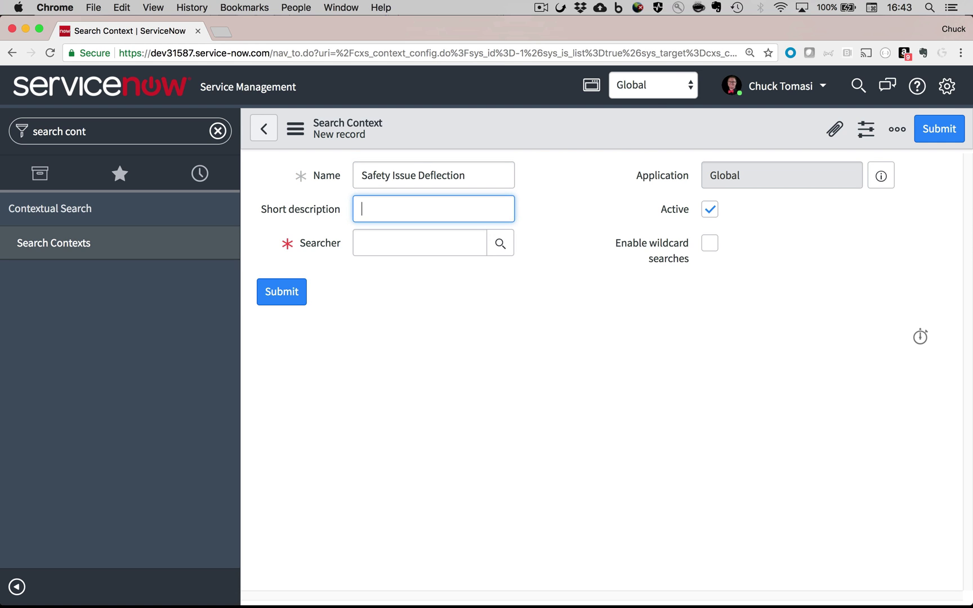
pyautogui.write('Safety deflection context')
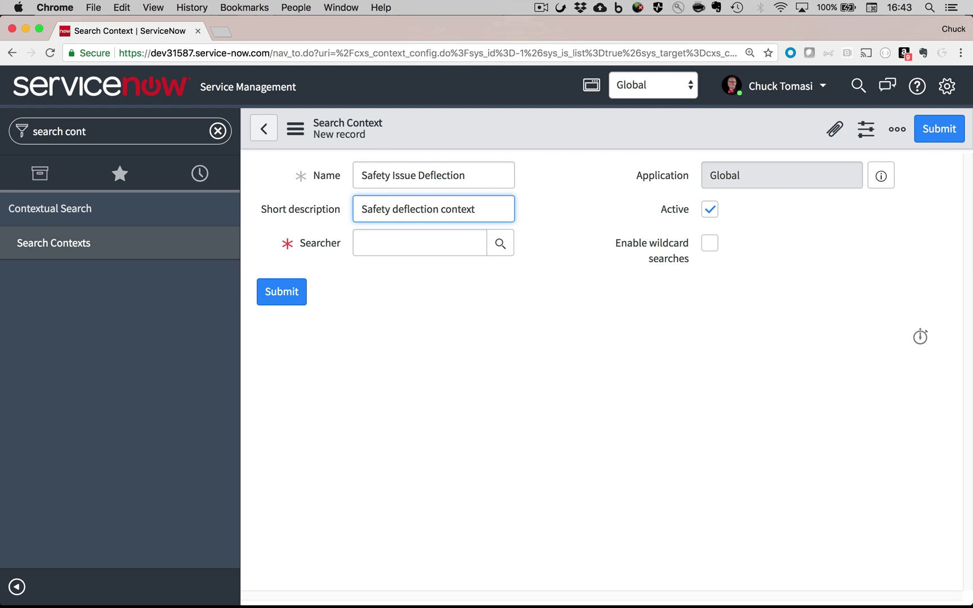
pyautogui.press('Tab')
pyautogui.write('knowle')
pyautogui.press('Down')
pyautogui.press('Down')
pyautogui.press('Return')
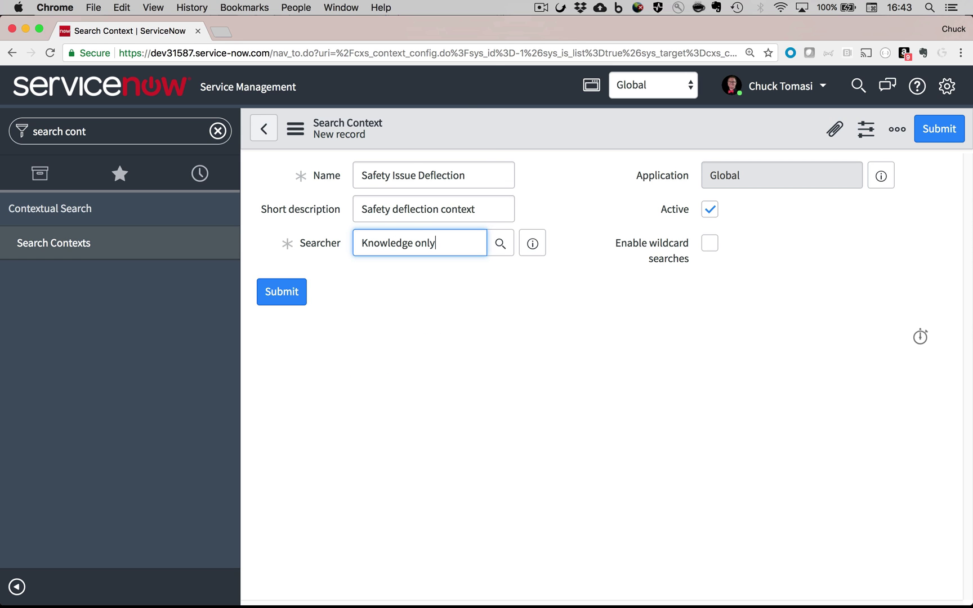
pyautogui.rightClick(491, 126)
pyautogui.click(511, 138)
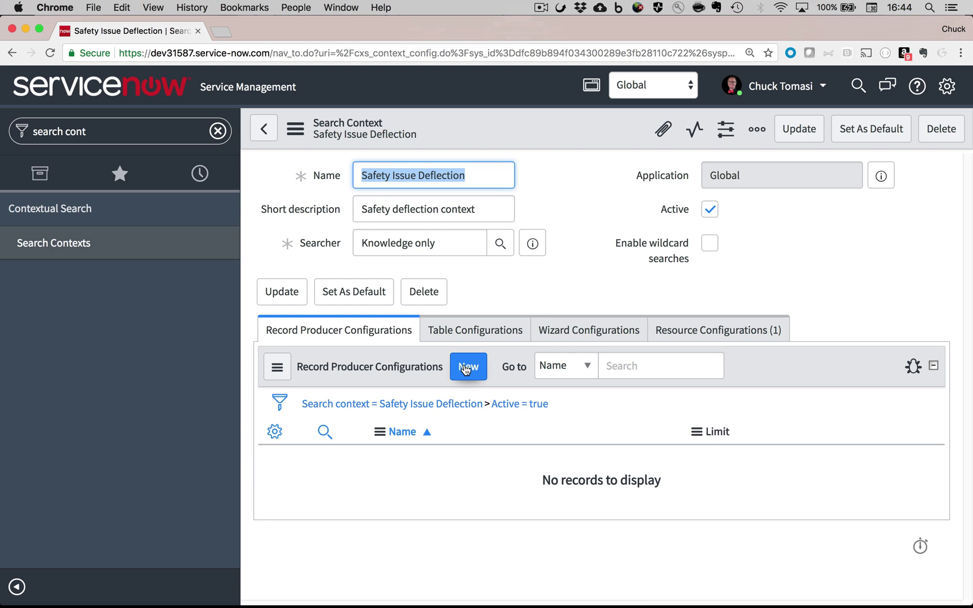
# - Add a record producer configuration for Report a Safety Issue using Short description
pyautogui.click(465, 368)
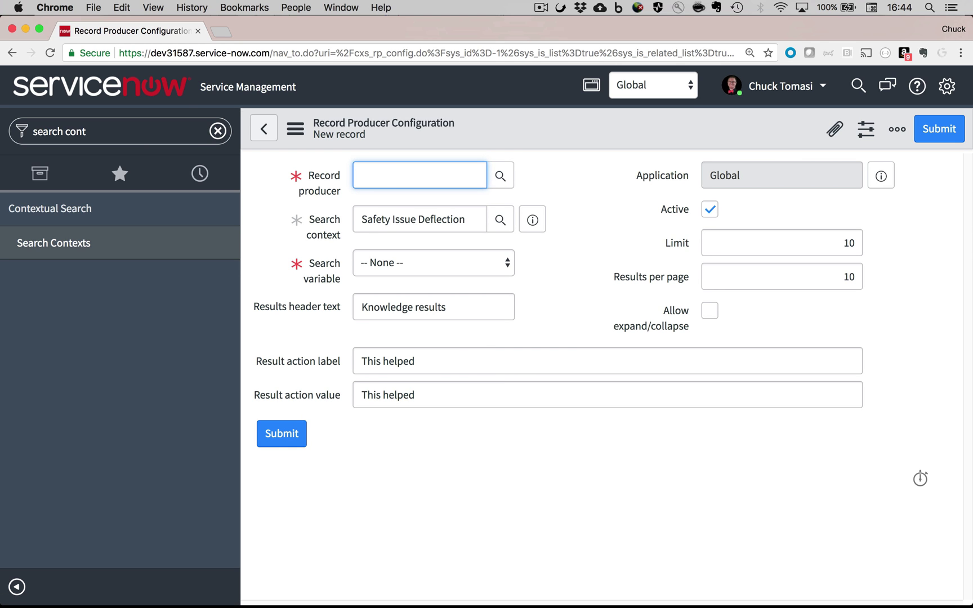
pyautogui.write('report a')
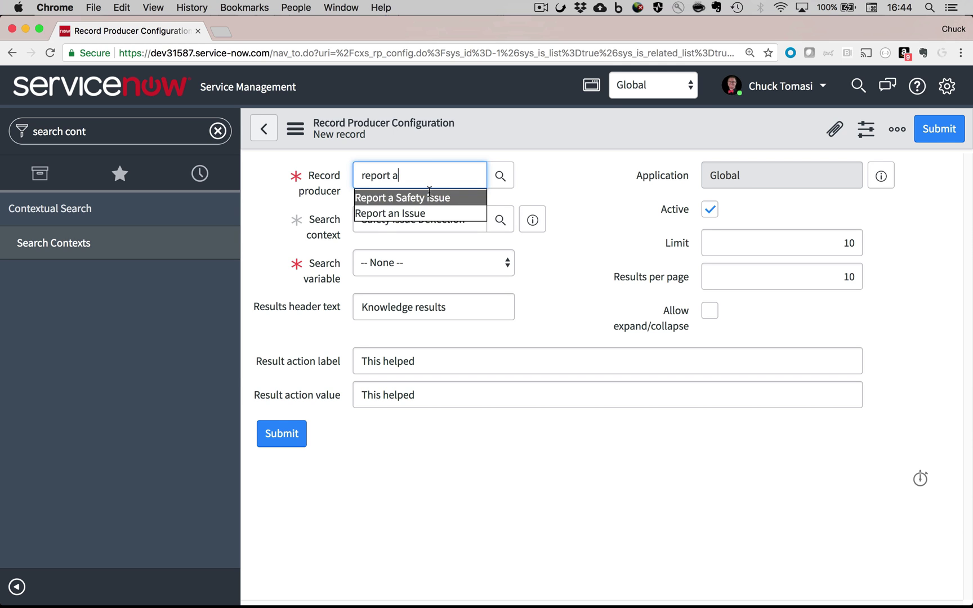
pyautogui.click(429, 196)
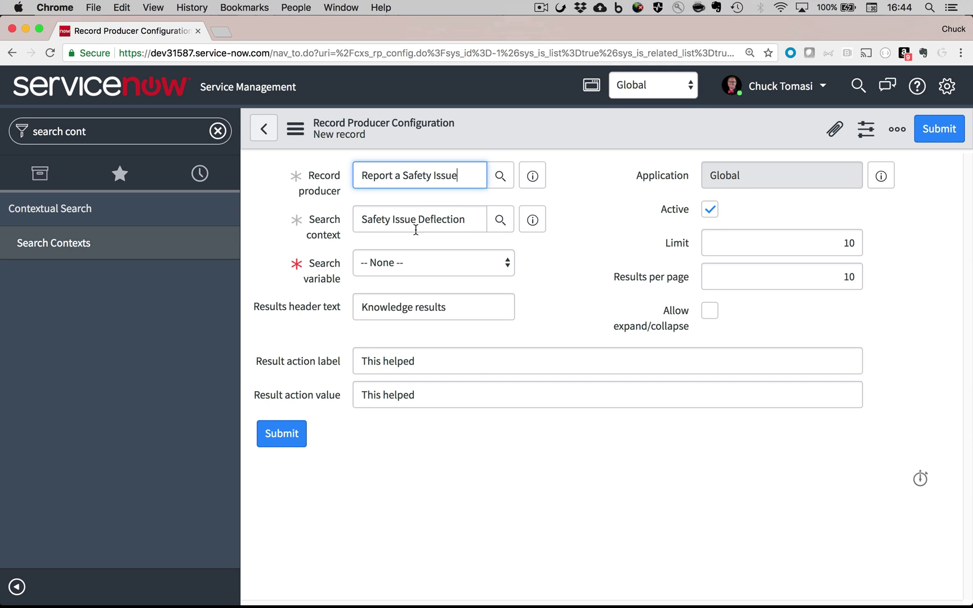
pyautogui.click(413, 263)
pyautogui.click(414, 278)
pyautogui.click(294, 436)
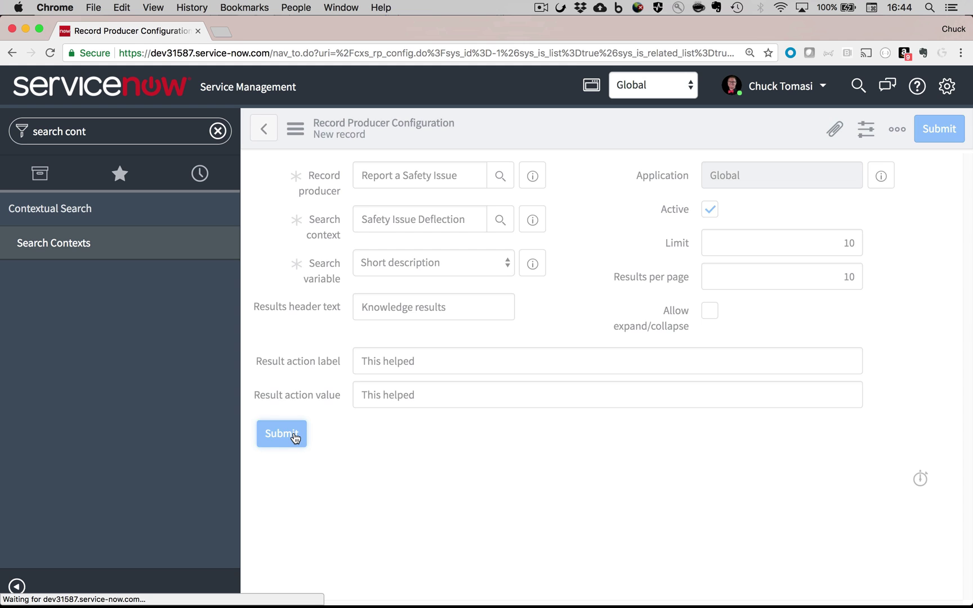
pyautogui.hotkey('ctrl', 'alt', 'f')
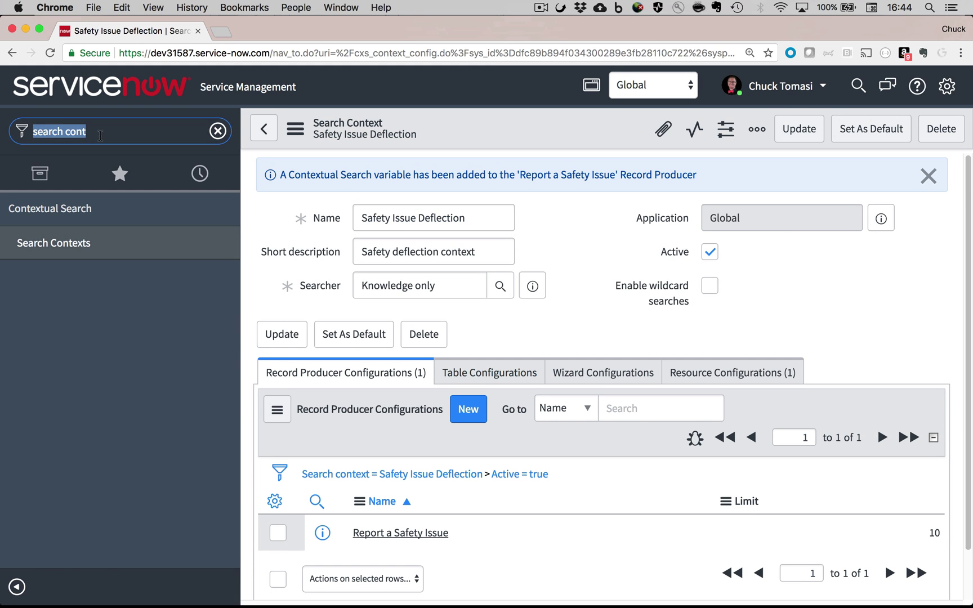
# - Open the Report a Safety Issue form under Can We Help You? in the Service Catalog
pyautogui.write('catalog')
pyautogui.click(52, 243)
pyautogui.click(366, 304)
pyautogui.click(343, 363)
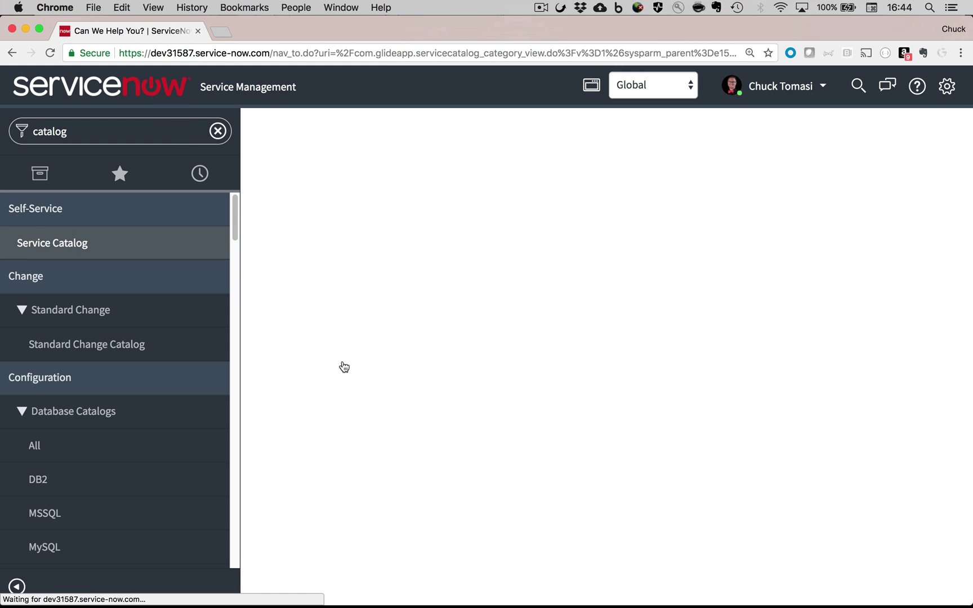
# - Set category to Small, enter 'Loose' as short description, and open the suggested carpet article
pyautogui.click(358, 214)
pyautogui.click(358, 242)
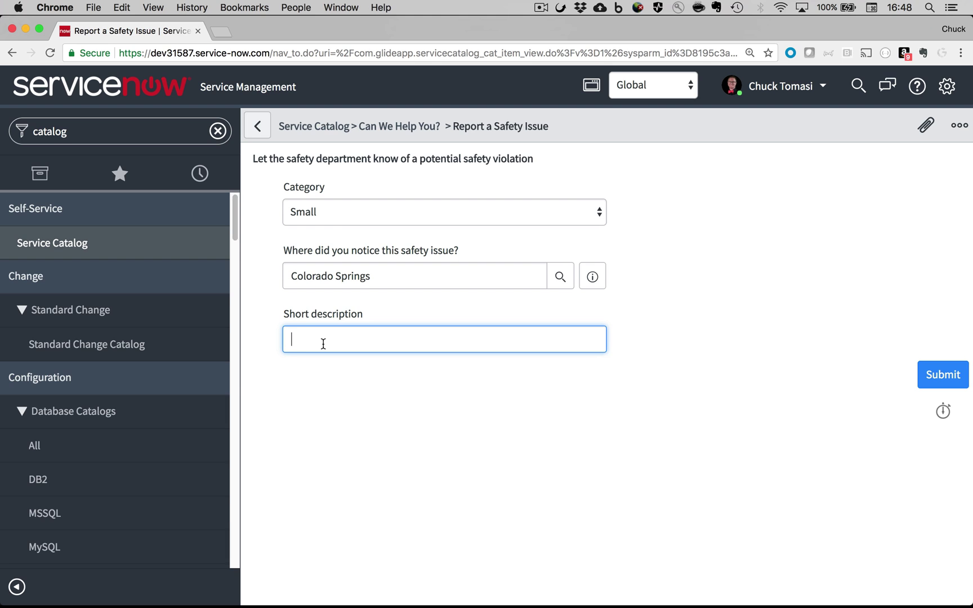
pyautogui.write('Loose')
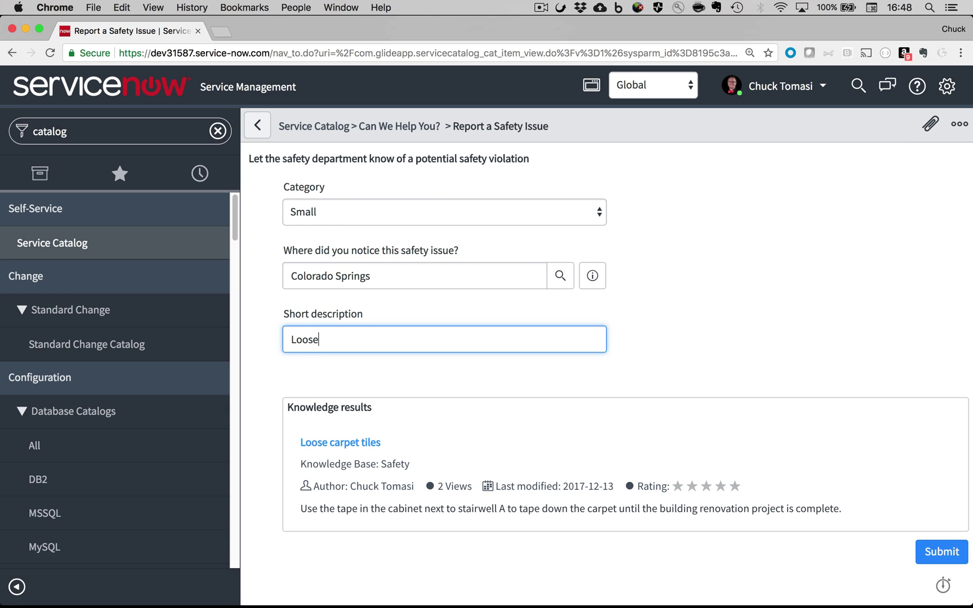
pyautogui.click(345, 443)
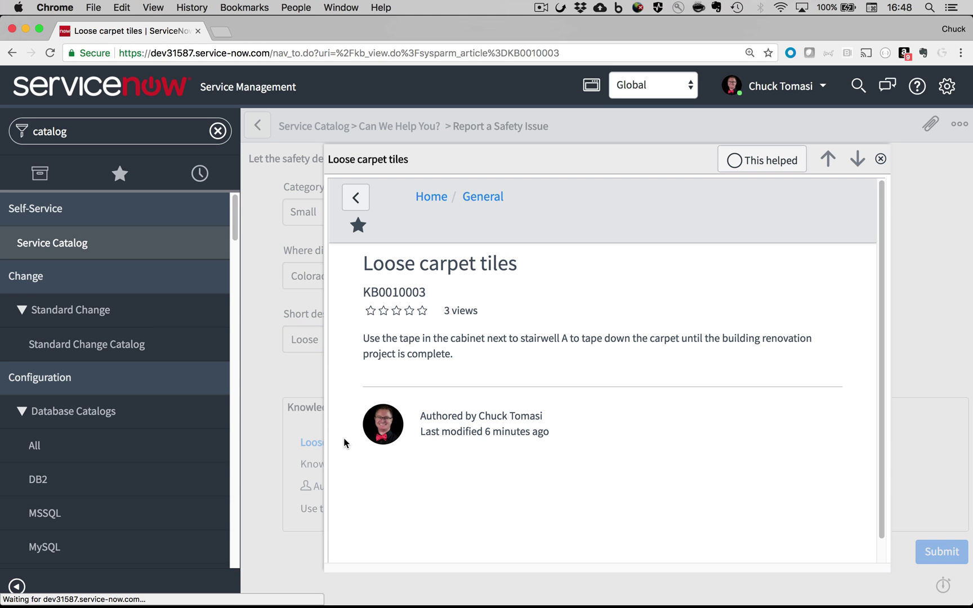